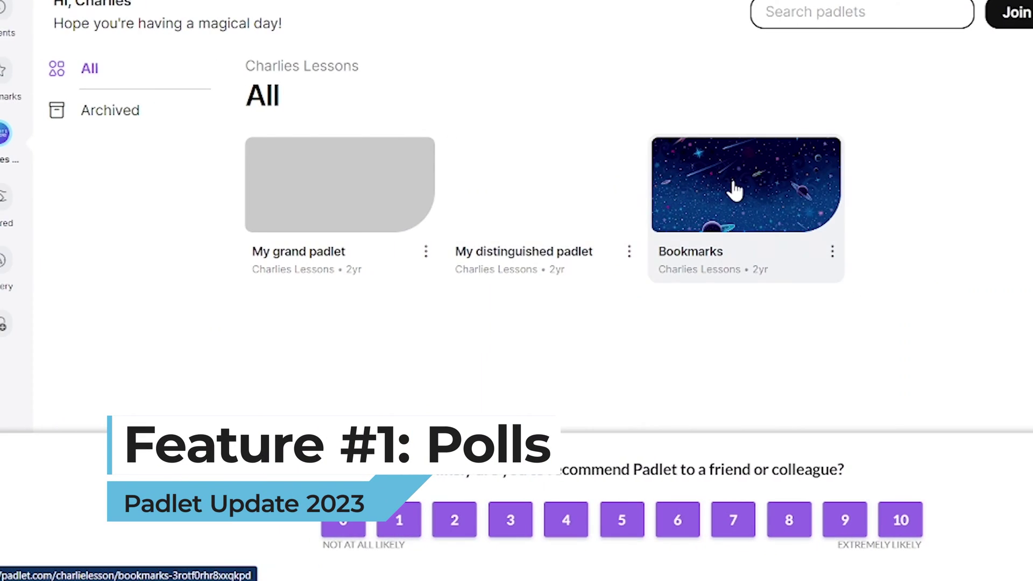
Step: Open the Bookmarks padlet and start a new post with all attachment types shown
click(734, 194)
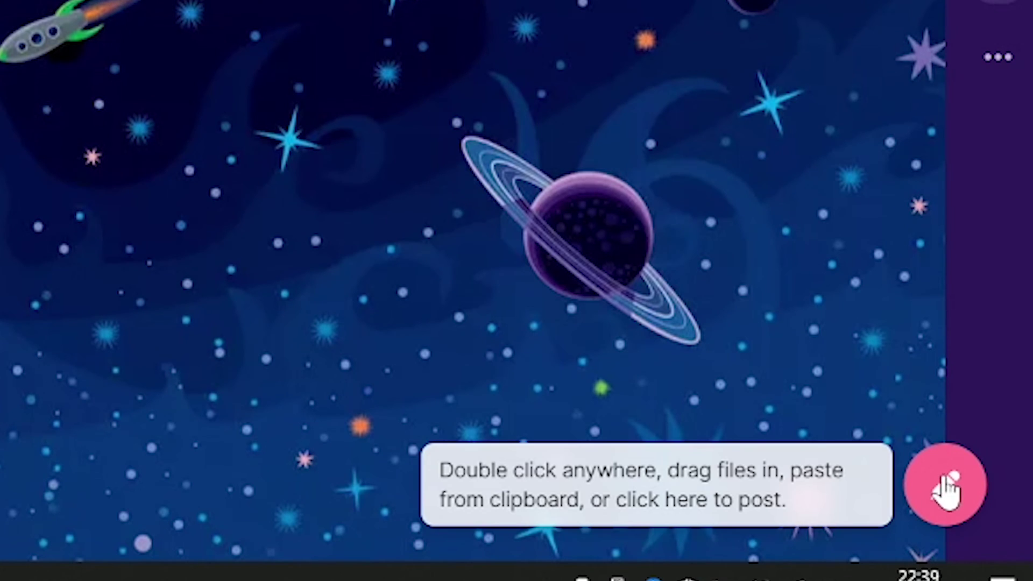
click(947, 495)
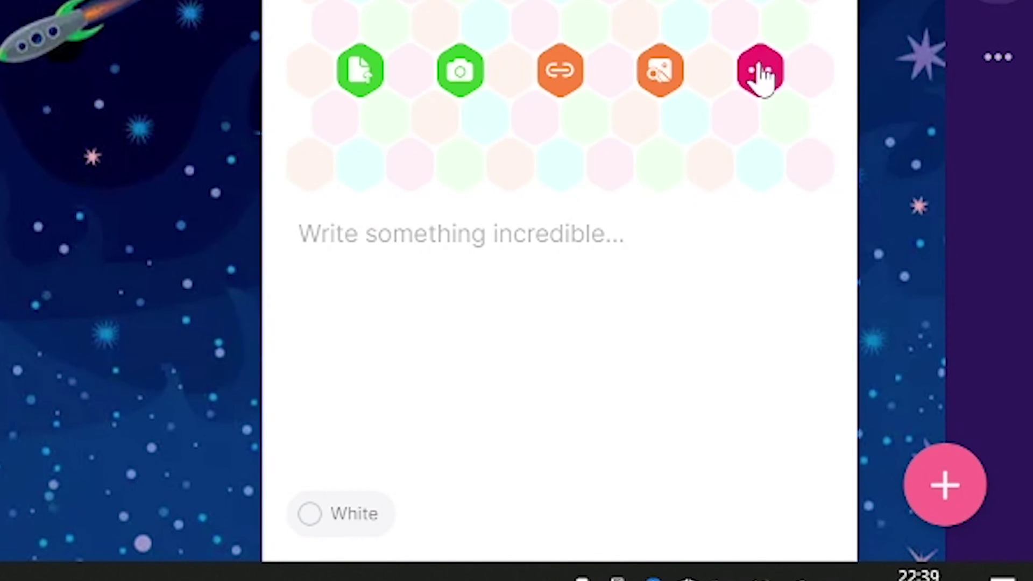
click(761, 75)
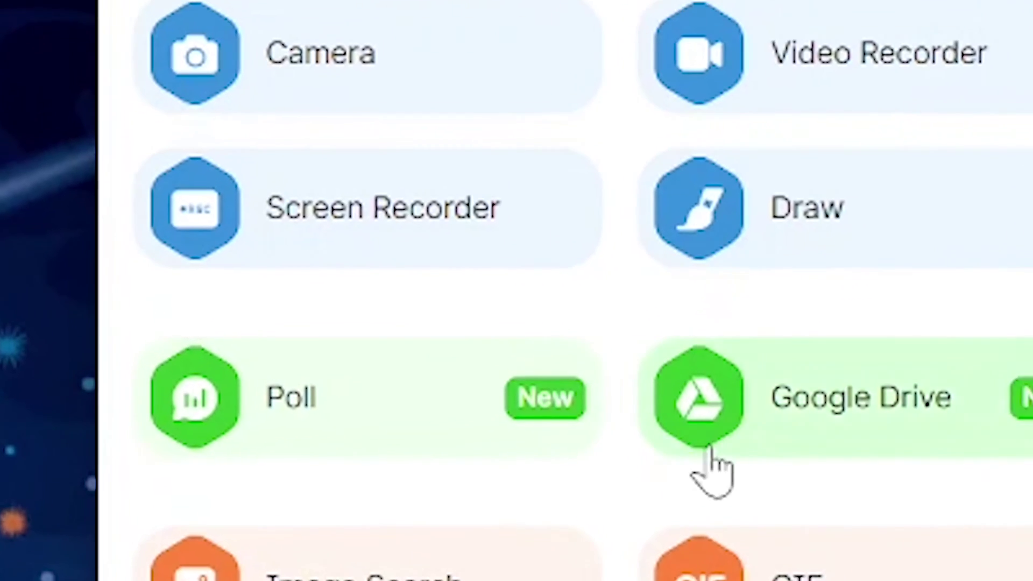
Step: Add a poll asking 'What are you doing this weekend?' with choices like 'Watching Charlie's Lessons'
click(412, 415)
text(What are you do)
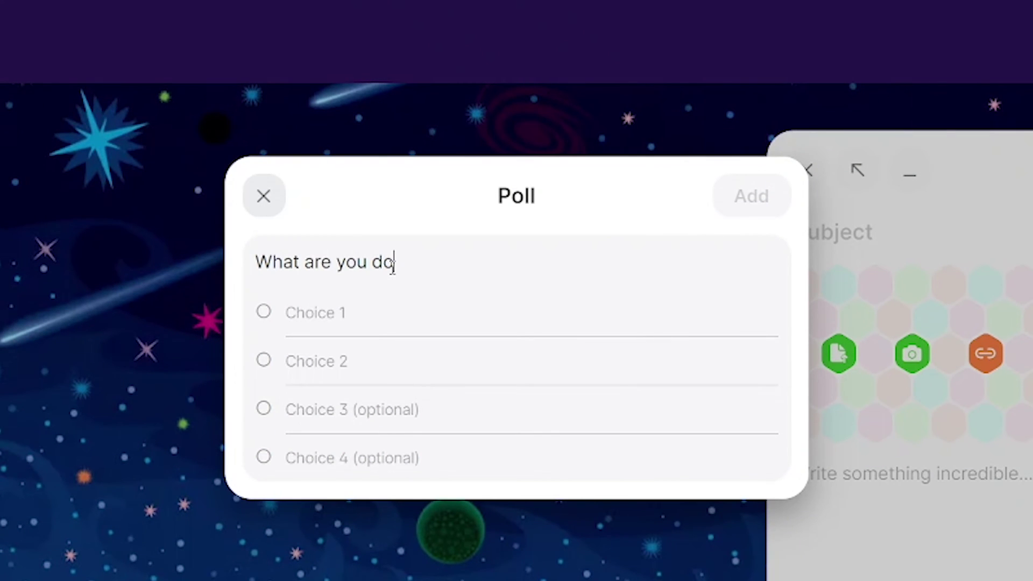
text(Watching Charlie's Lessons)
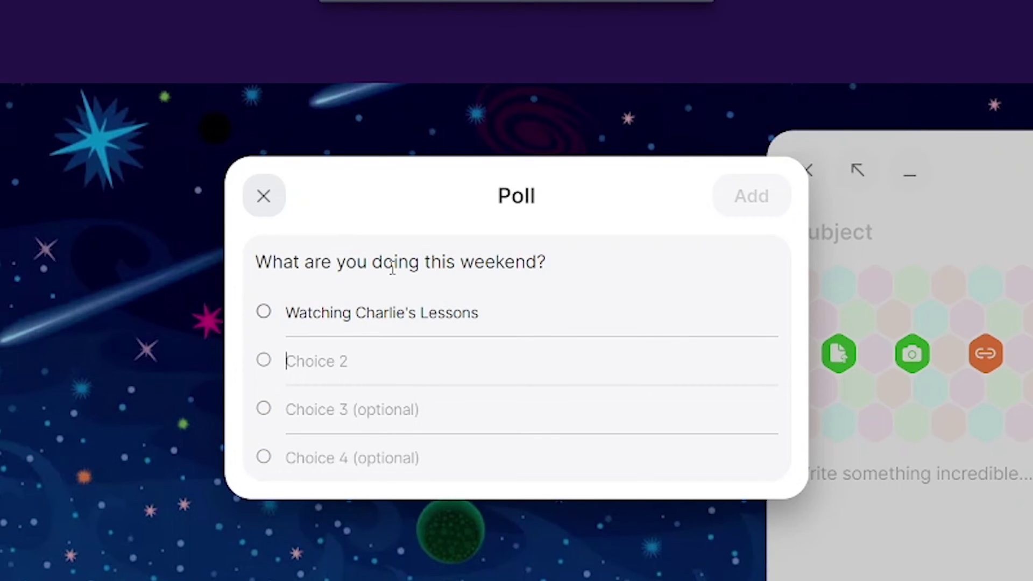
text(Watching Charlie's Lessons)
key(Tab)
text(Watching Charlie's )
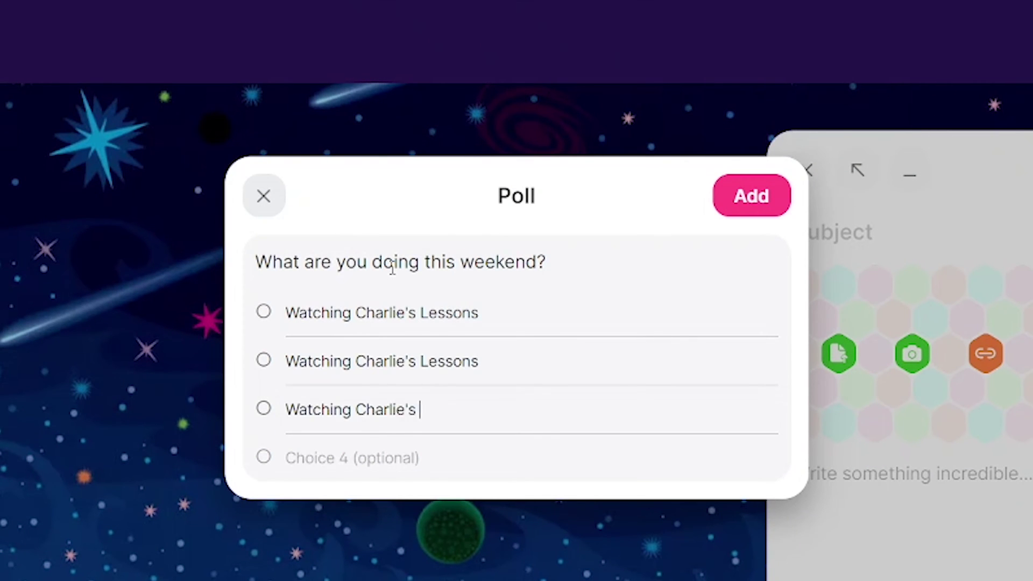
text(Eating something then WATCHING CHARLIES LESSONS)
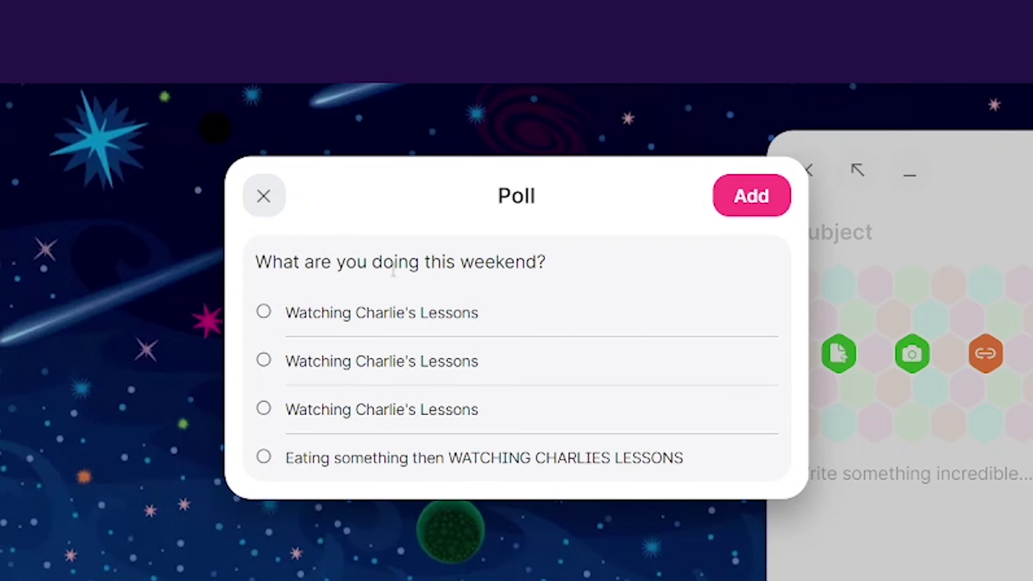
click(770, 204)
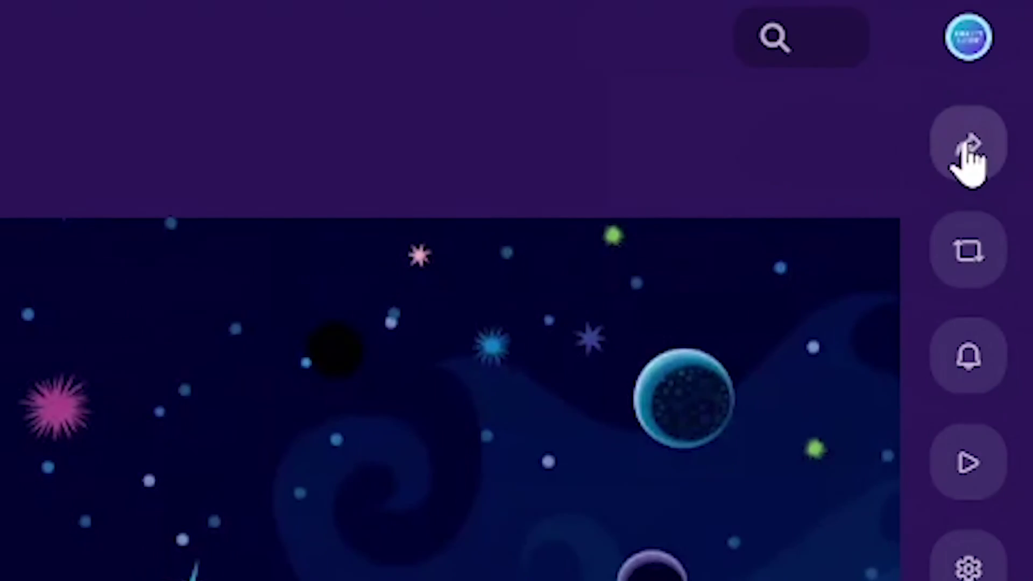
Step: Invite the collaborator's account as a member of the Bookmarks padlet
click(964, 154)
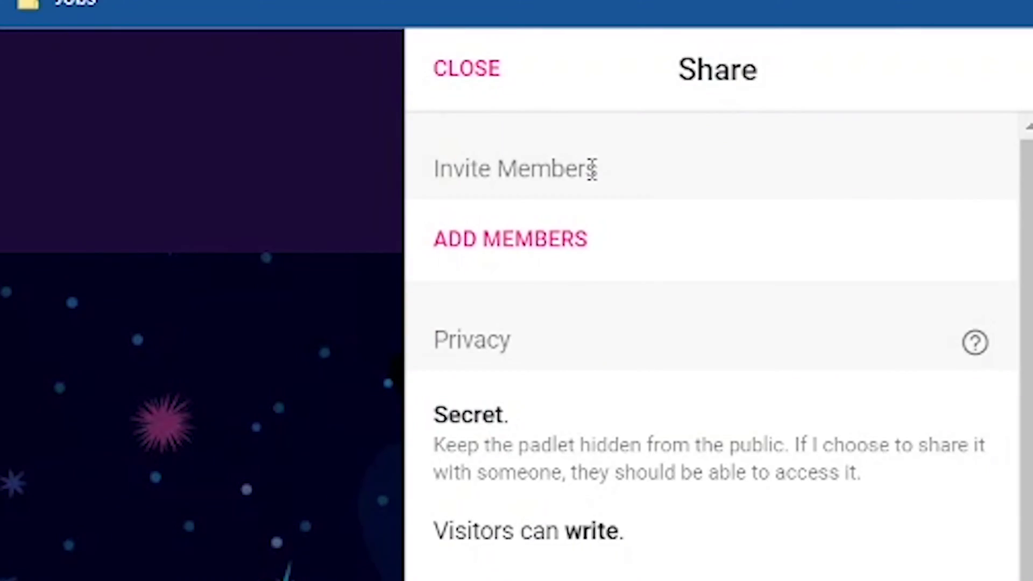
click(592, 169)
text(idiomascadiz)
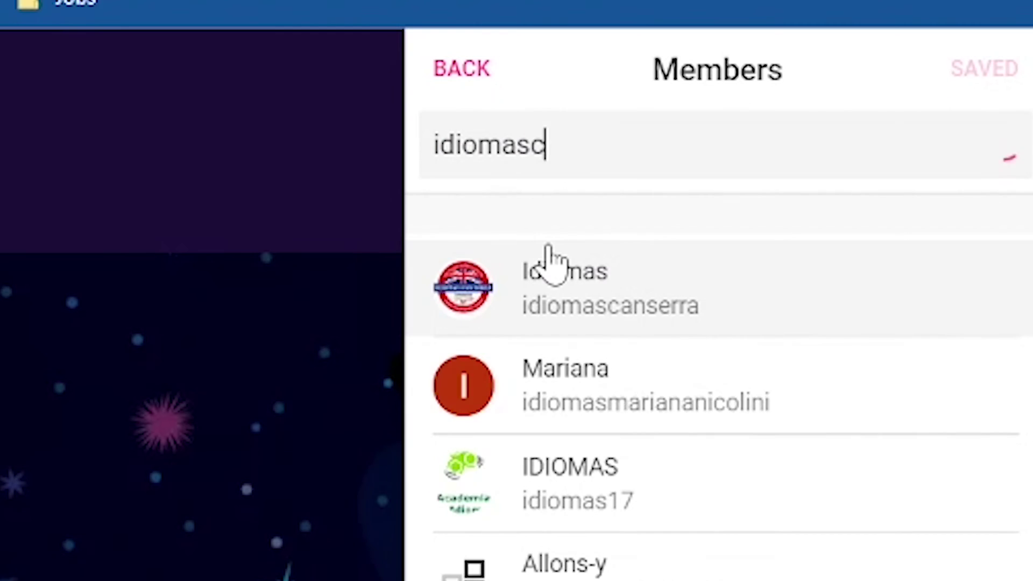
click(705, 318)
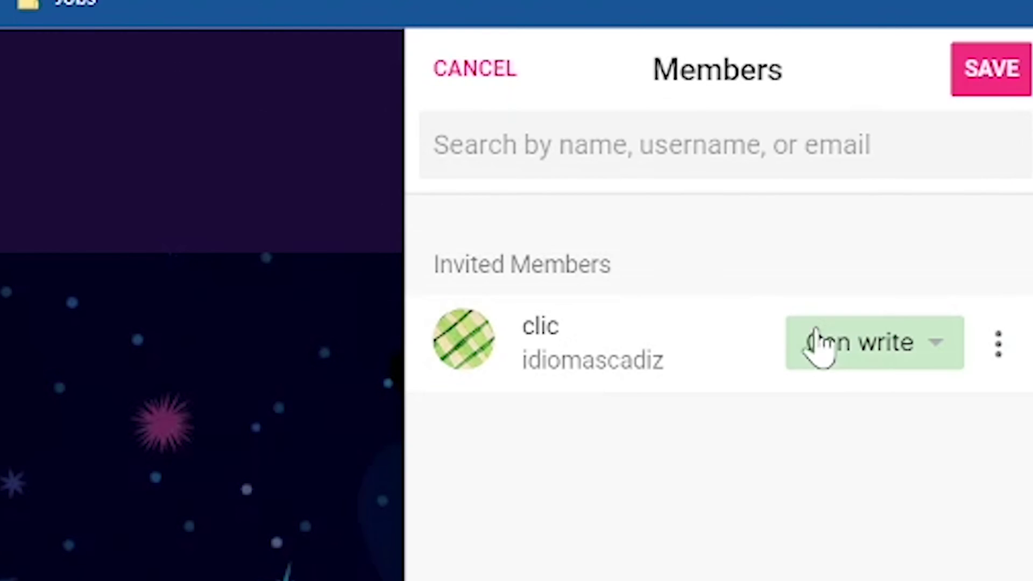
Step: Give the invited member Can edit access, save, and close the sharing settings
click(819, 346)
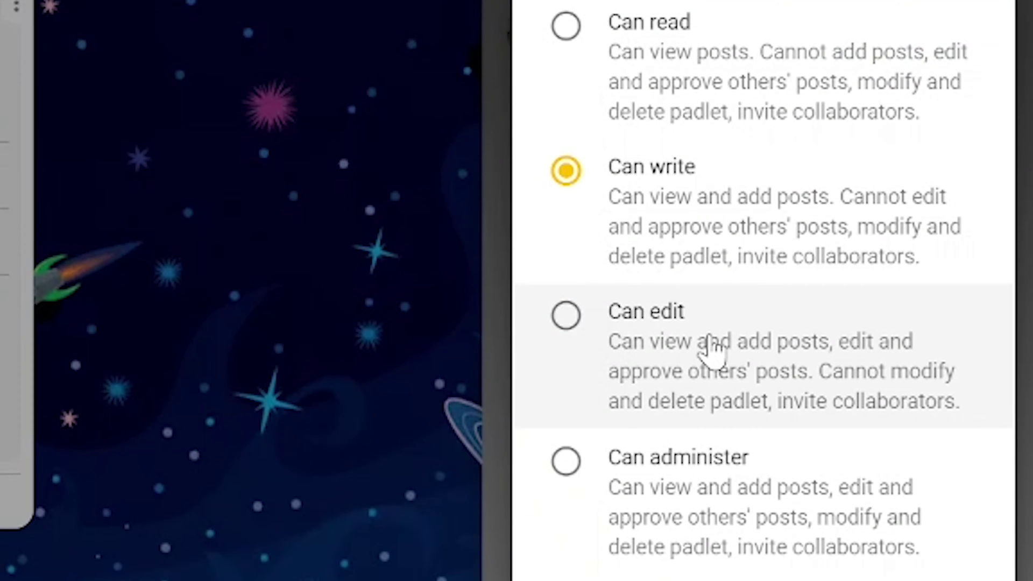
click(710, 350)
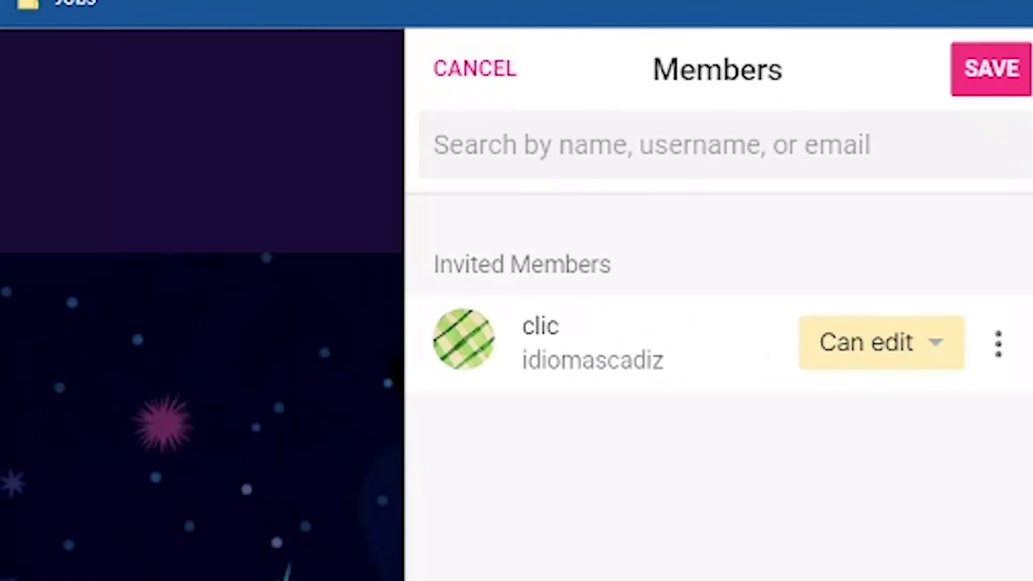
click(982, 93)
click(487, 73)
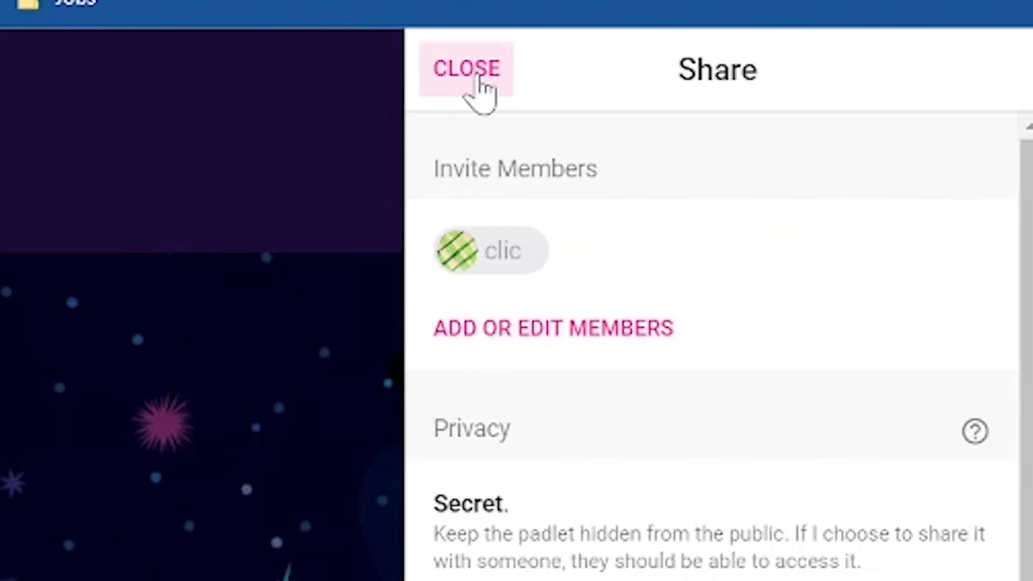
click(474, 78)
double_click(1004, 497)
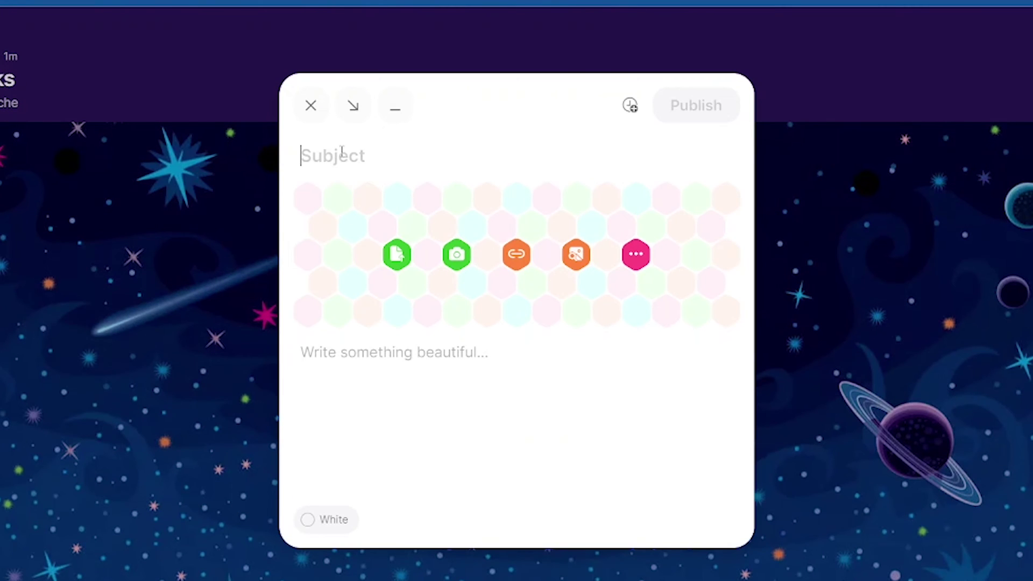
Step: Write a post titled 'Question 1' asking 'When's your birthday' and @-mention the invited member
text(Question 1)
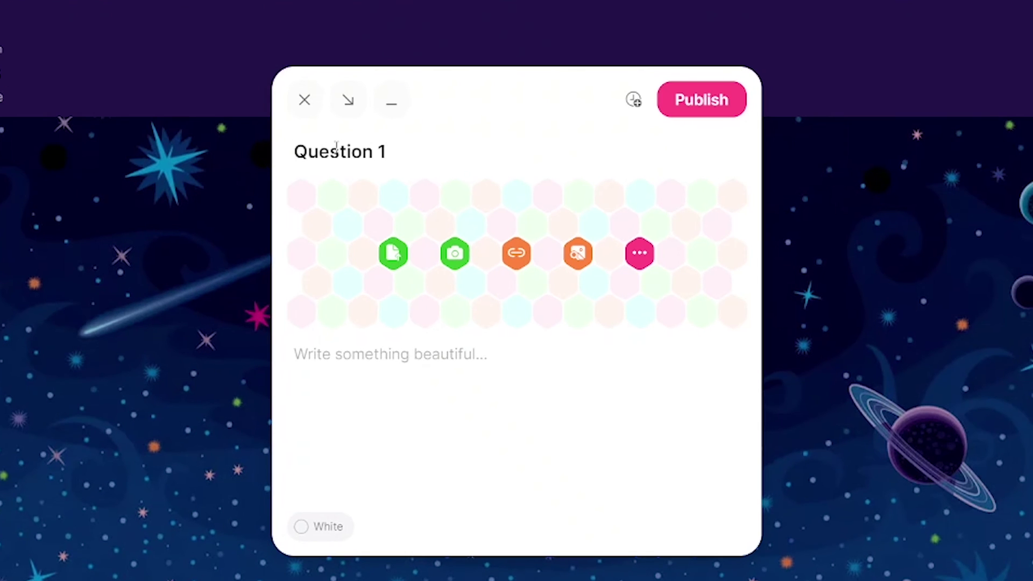
click(434, 359)
text(When's your birthday @)
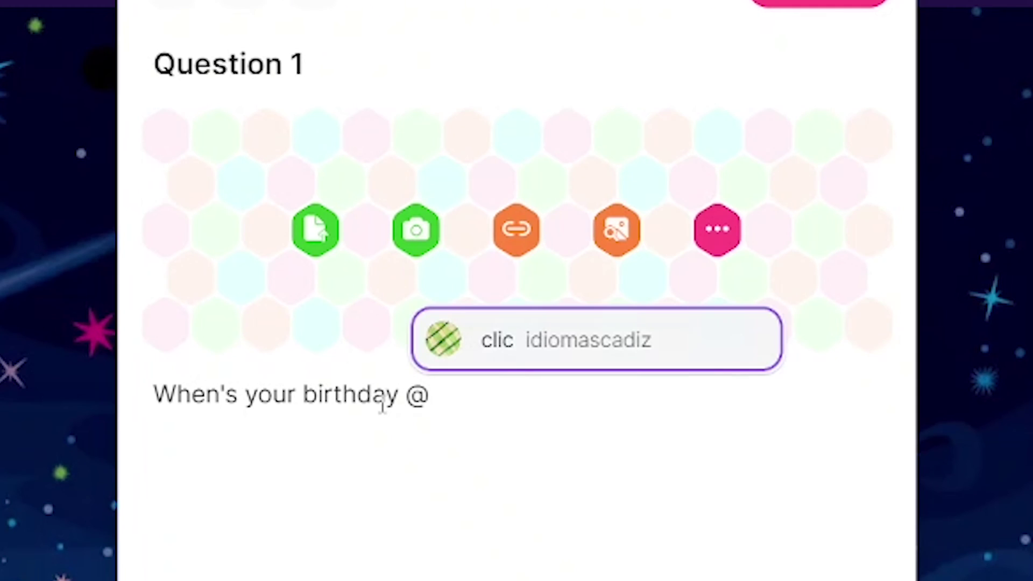
click(615, 355)
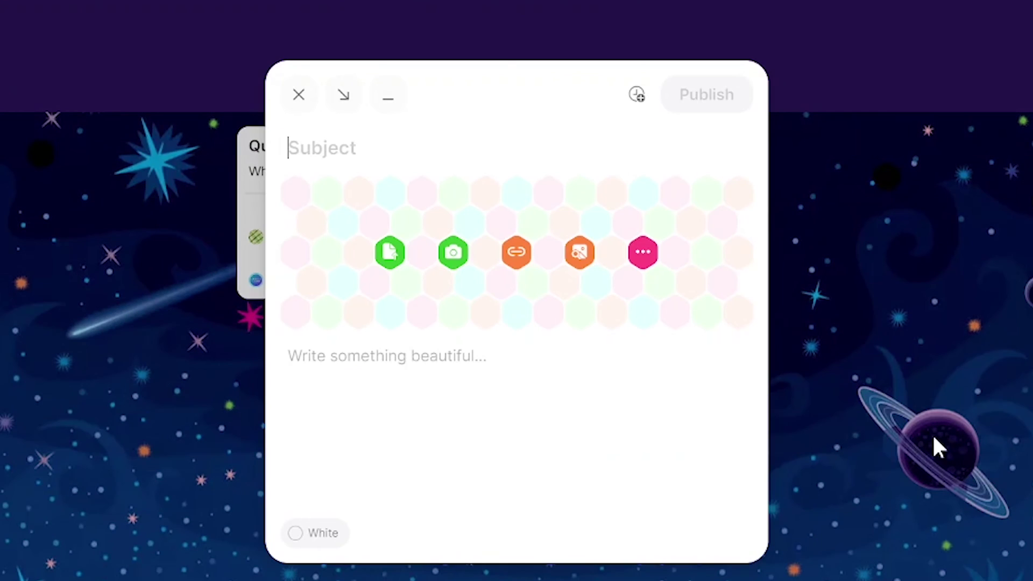
Step: Open the schedule option to set a future publish time for the post
click(636, 95)
Step: Pick 16 October 2023 as the post's publish date
click(630, 298)
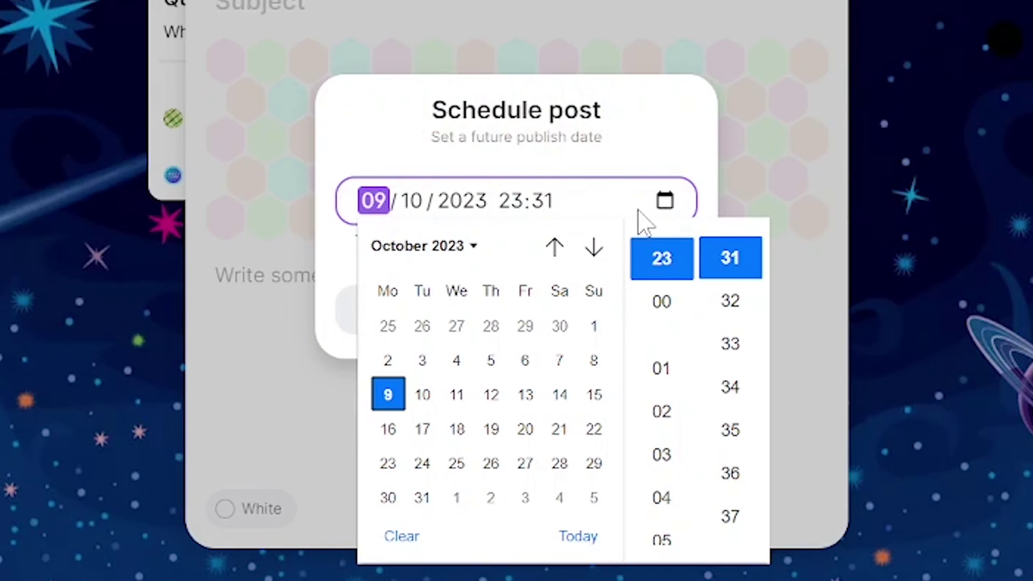
click(489, 430)
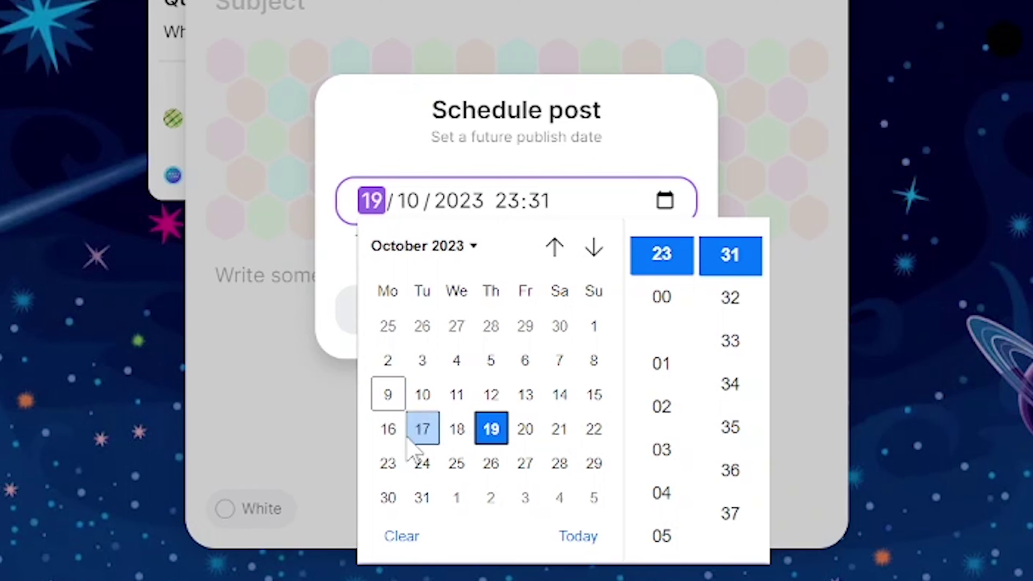
click(387, 429)
scroll(669, 468, down, 5)
scroll(663, 454, up, 3)
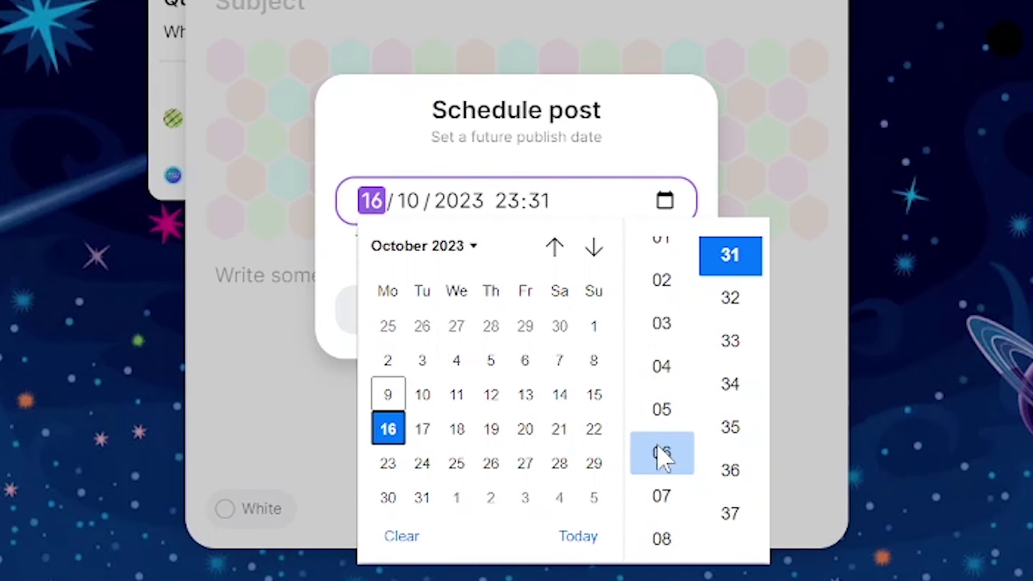
scroll(664, 409, down, 5)
Step: Set the time to 09:00, title the post 'Don't forget to bring your books!' and schedule it
click(664, 376)
scroll(732, 350, down, 15)
scroll(731, 350, down, 3)
click(730, 329)
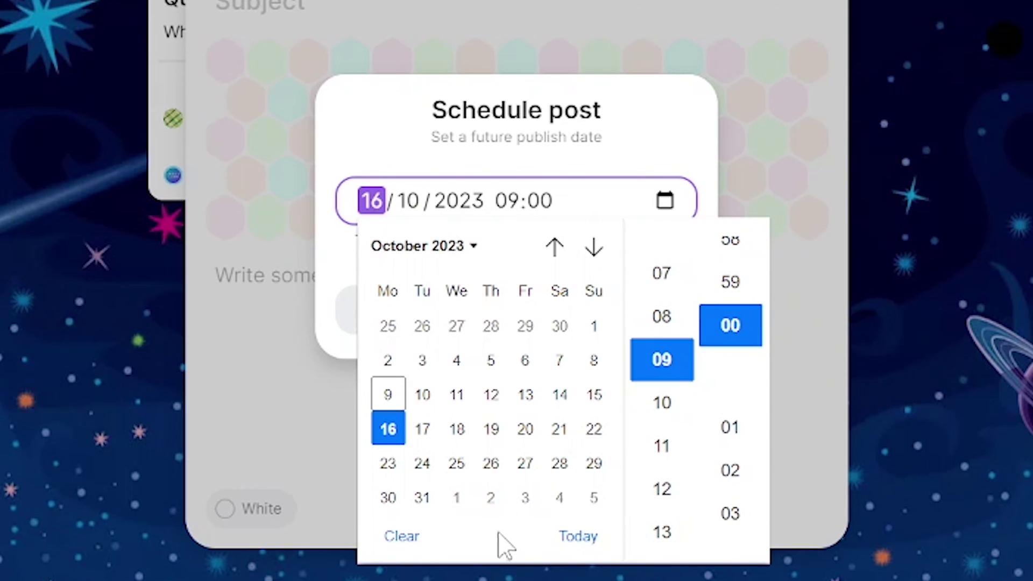
key(Escape)
click(615, 324)
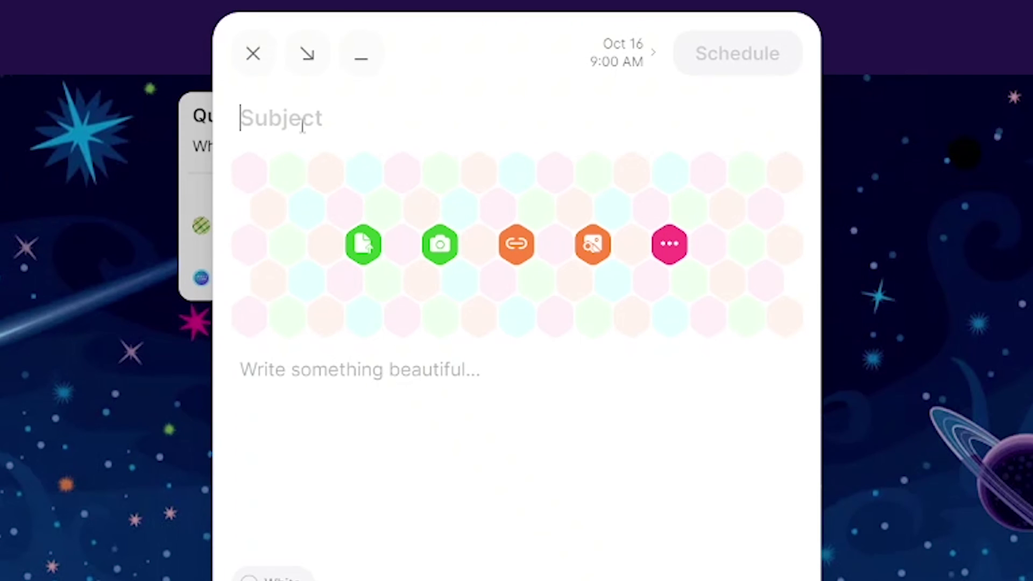
text(Don't forget to bri)
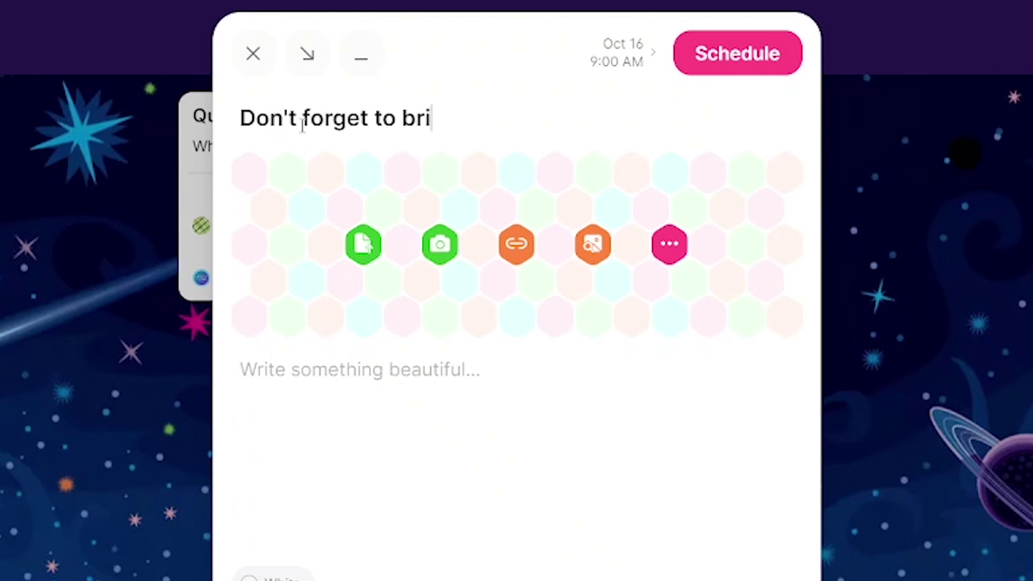
text(ng your books!)
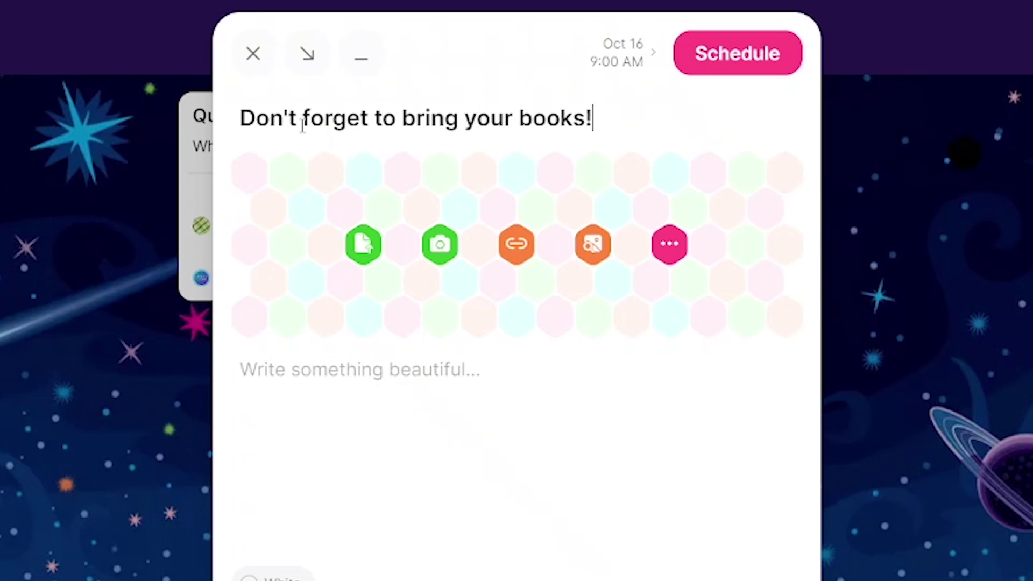
click(737, 53)
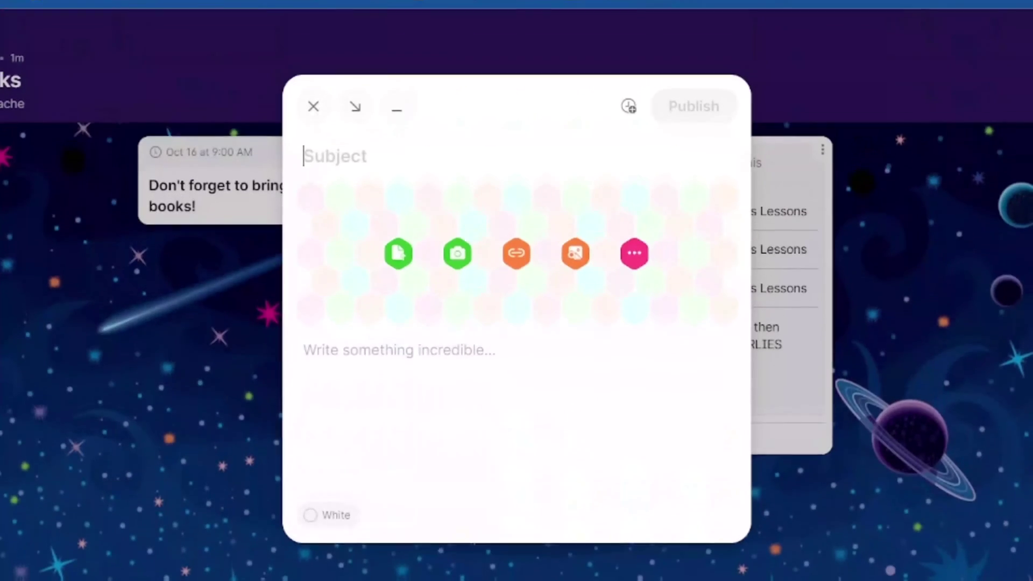
Step: Attach the B1 Preliminary Writing Checklists PDF from Google Drive, publish, and preview it enlarged
click(634, 256)
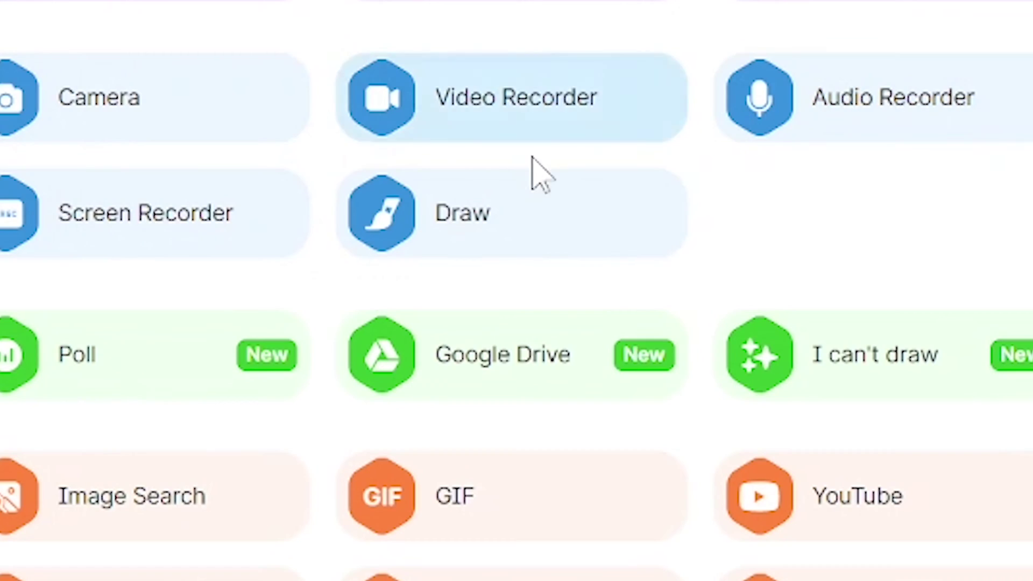
click(573, 385)
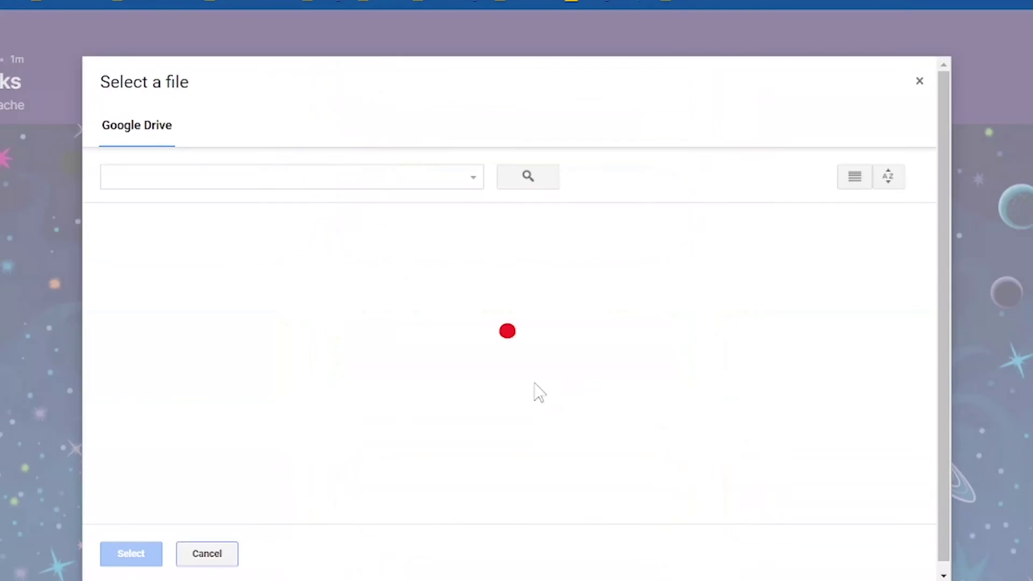
scroll(438, 369, down, 8)
click(131, 554)
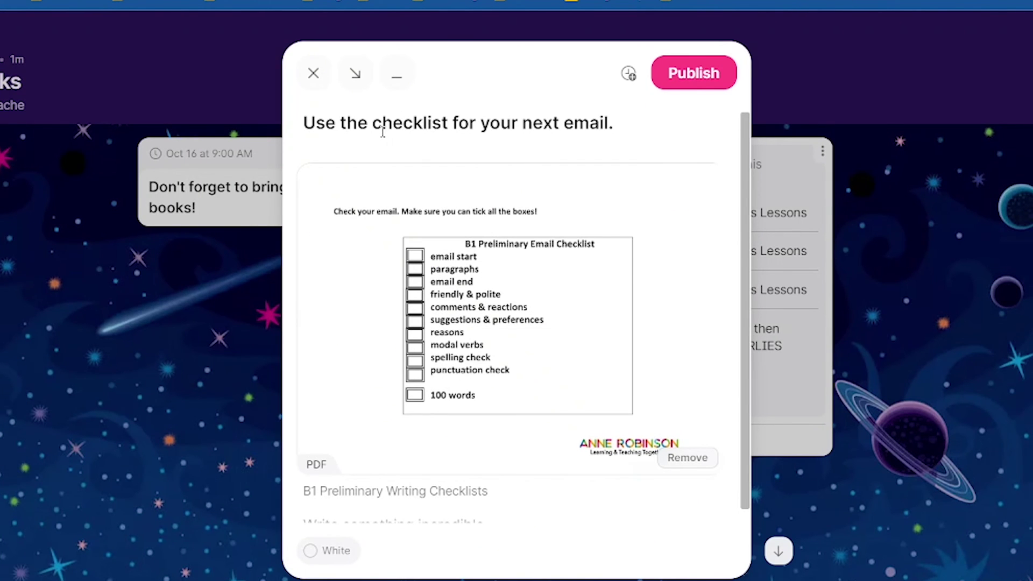
click(690, 74)
click(190, 275)
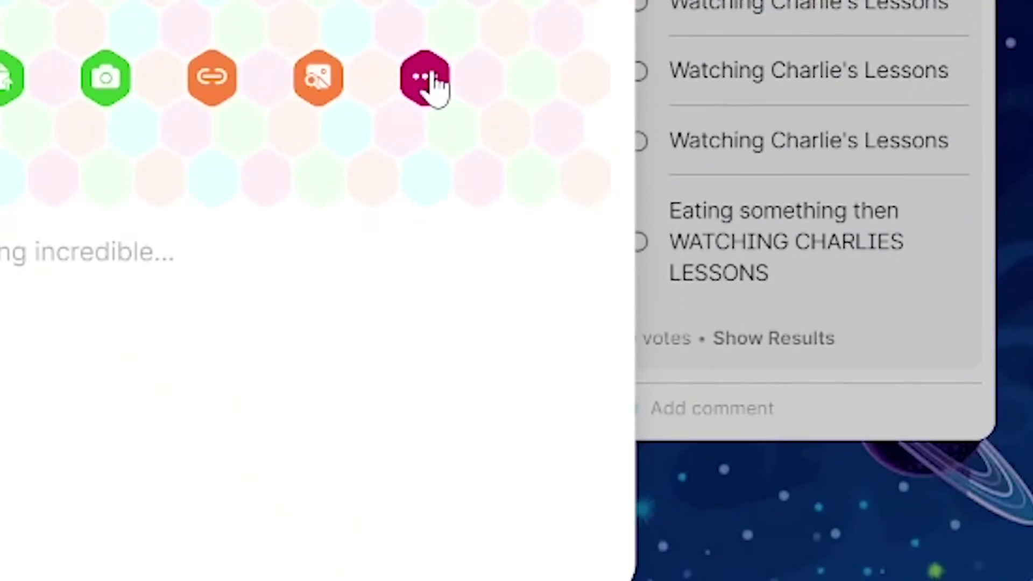
Step: Generate AI images with 'I can't draw' from a prompt describing a man walking dogs
click(436, 80)
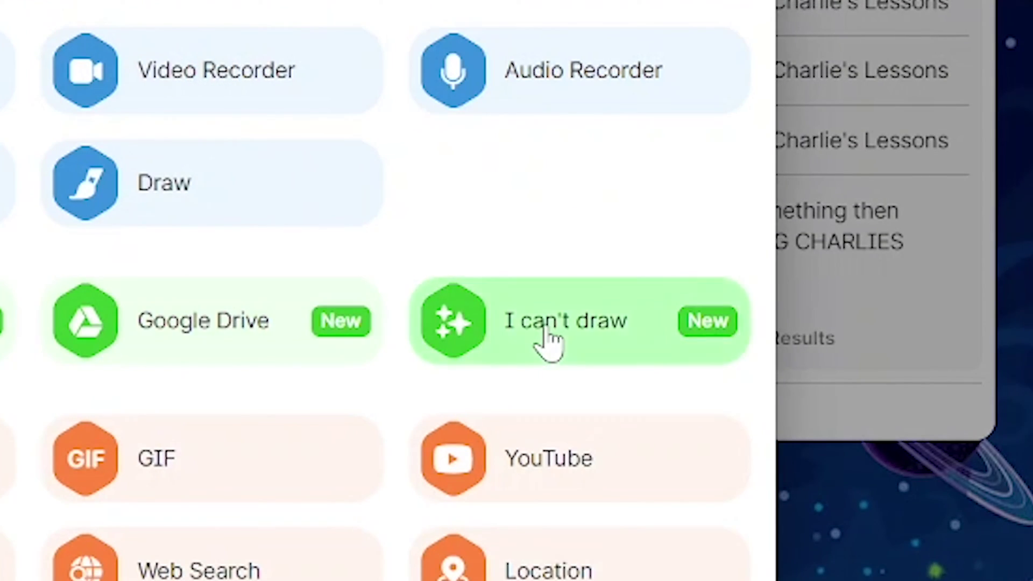
click(550, 340)
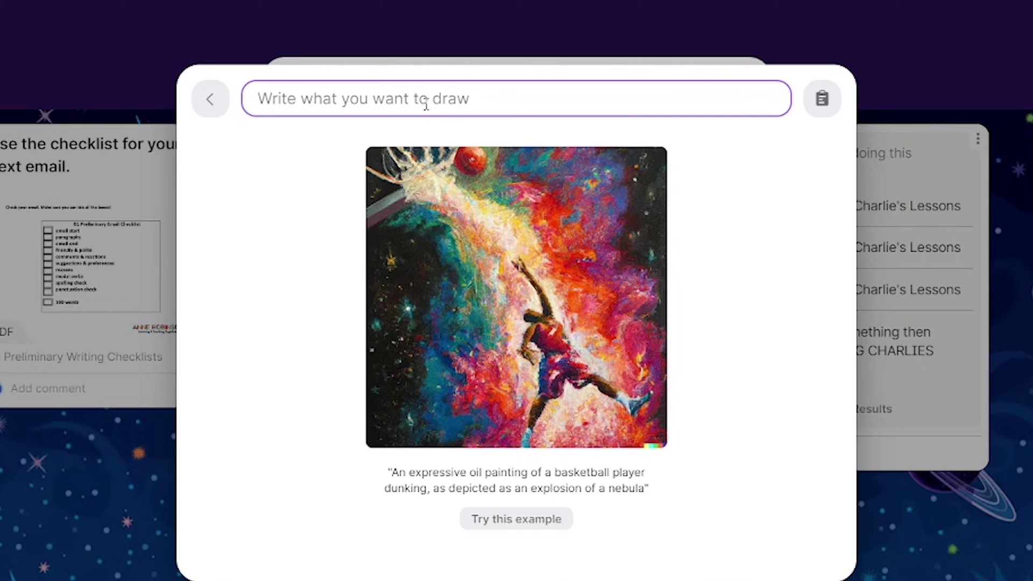
text(a man walking his dog in the countryside)
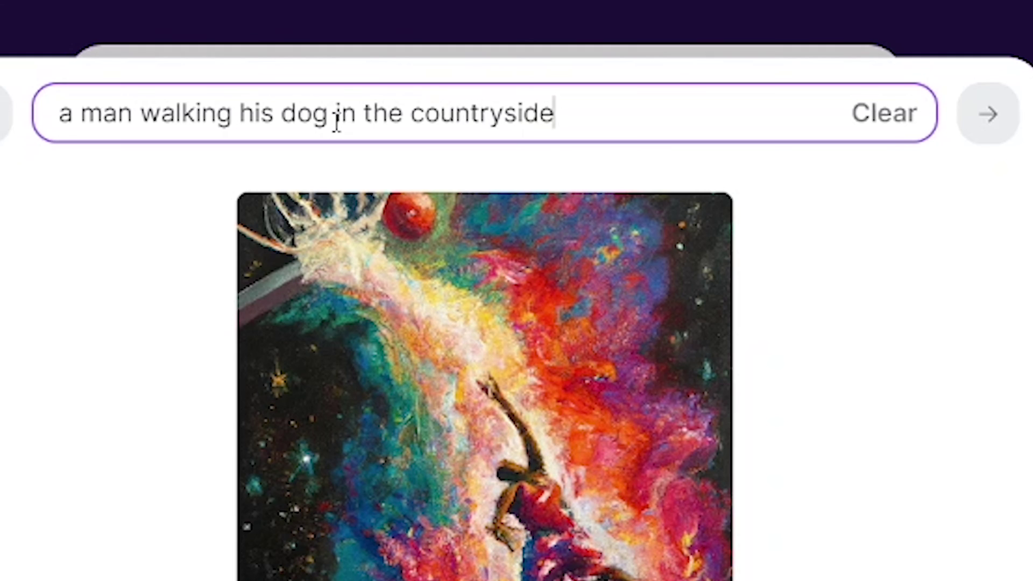
key(Return)
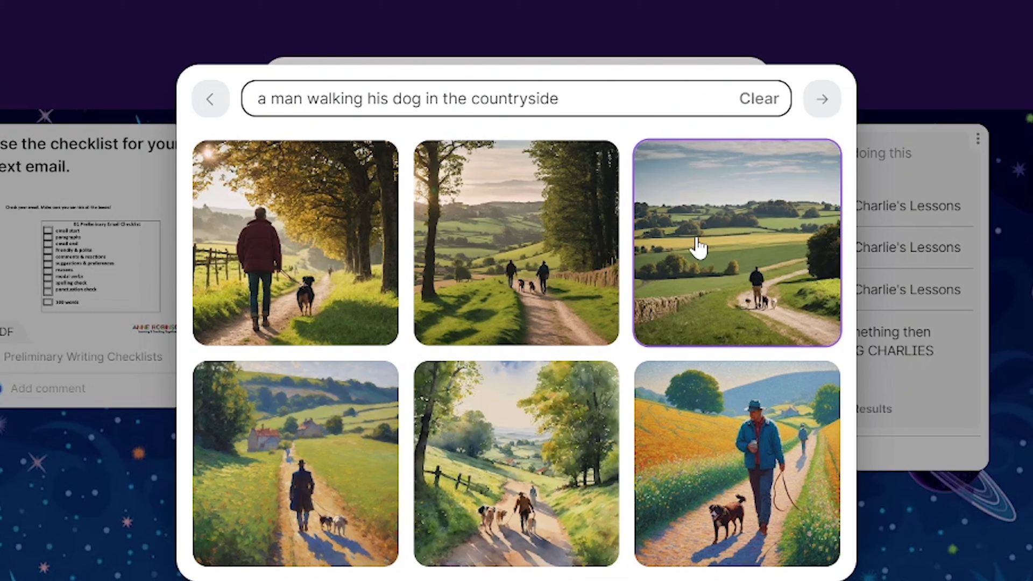
Step: Attach the countryside painting of the man with dogs and title the post 'What was the original prompt?'
click(345, 481)
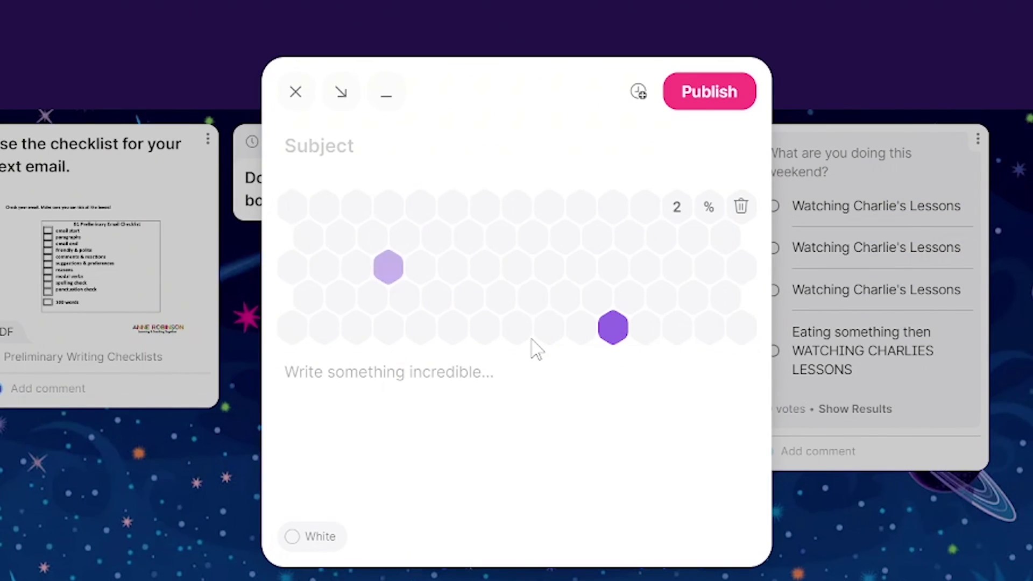
scroll(531, 340, down, 3)
scroll(531, 341, up, 3)
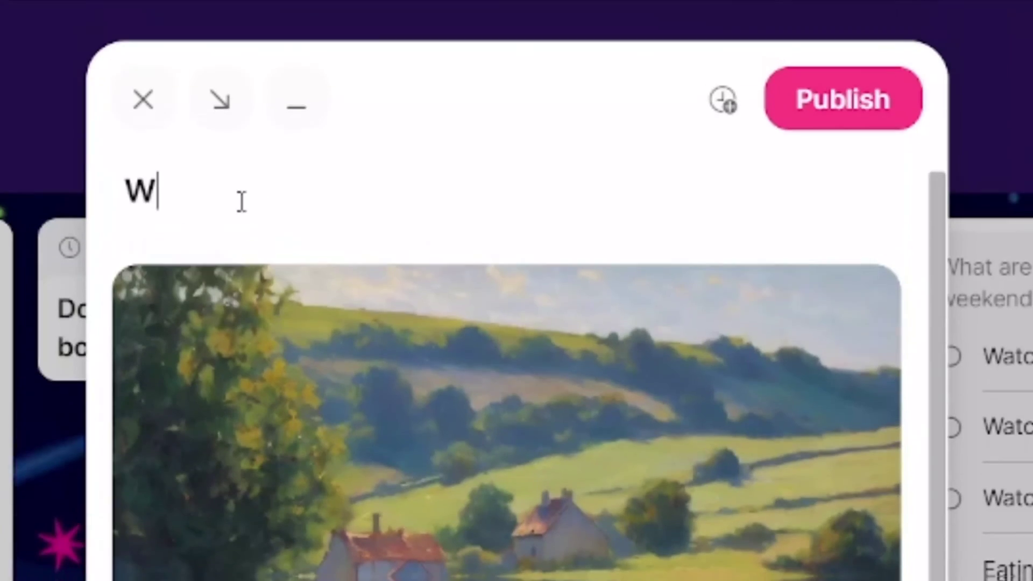
text(hat was the original prompt?)
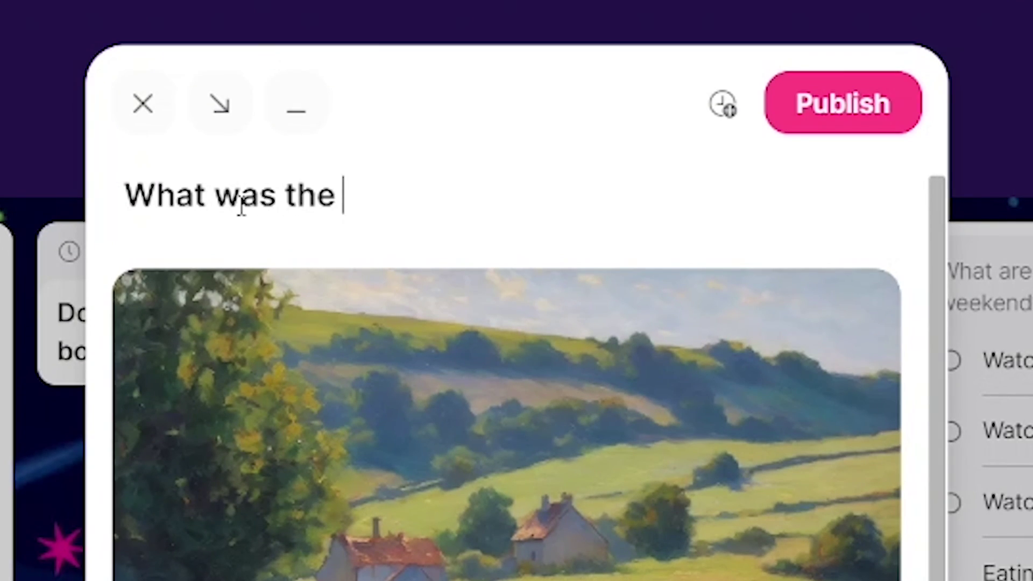